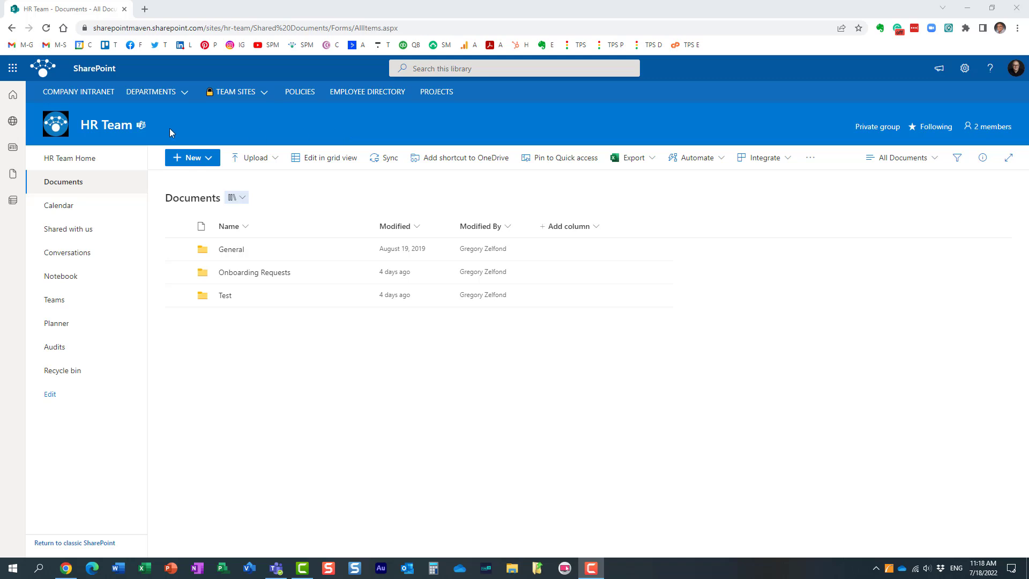
Close the blank untitled form and open the Vacation Request Form from My forms.
left_click(7, 70)
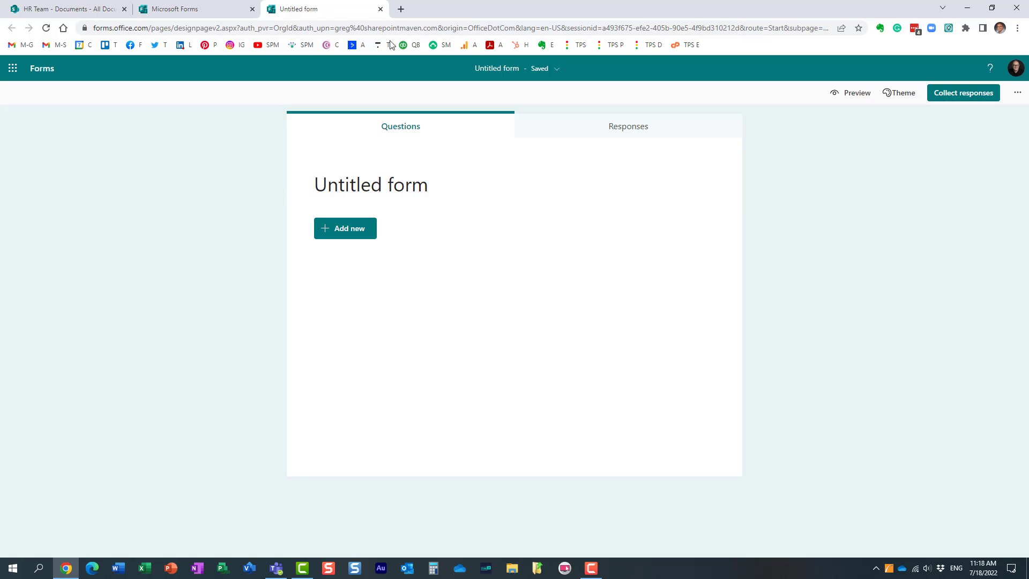
left_click(381, 10)
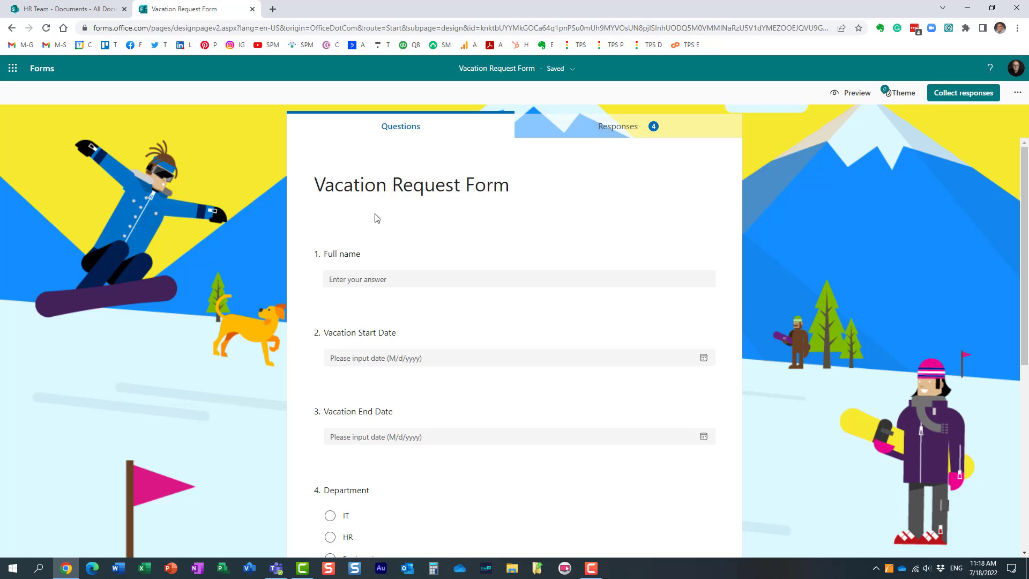
Review the Vacation Request Form's 4 responses and export them as an Excel workbook.
left_click(603, 129)
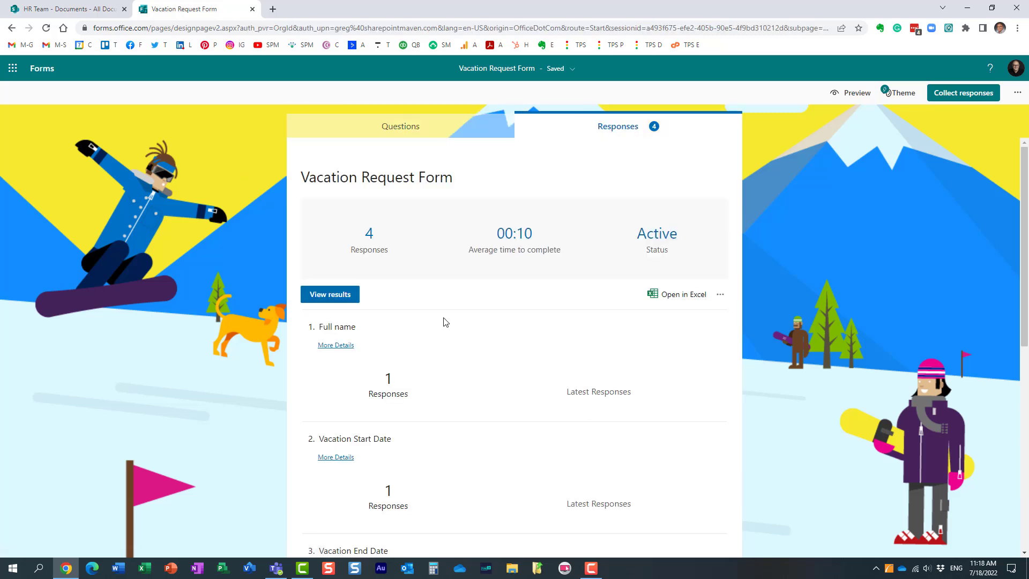
scroll(449, 340, "down", 2)
scroll(470, 338, "up", 2)
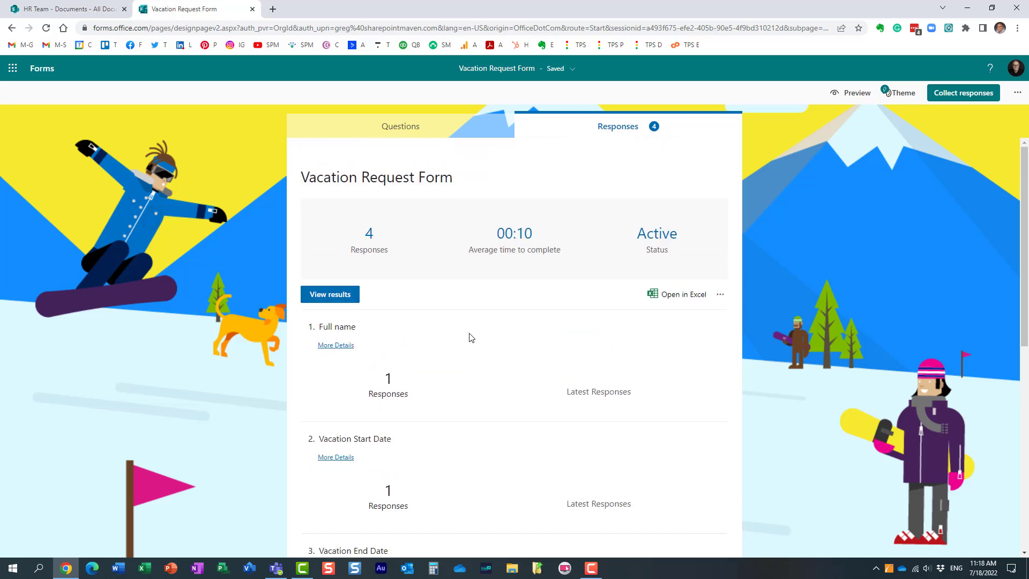
left_click(683, 298)
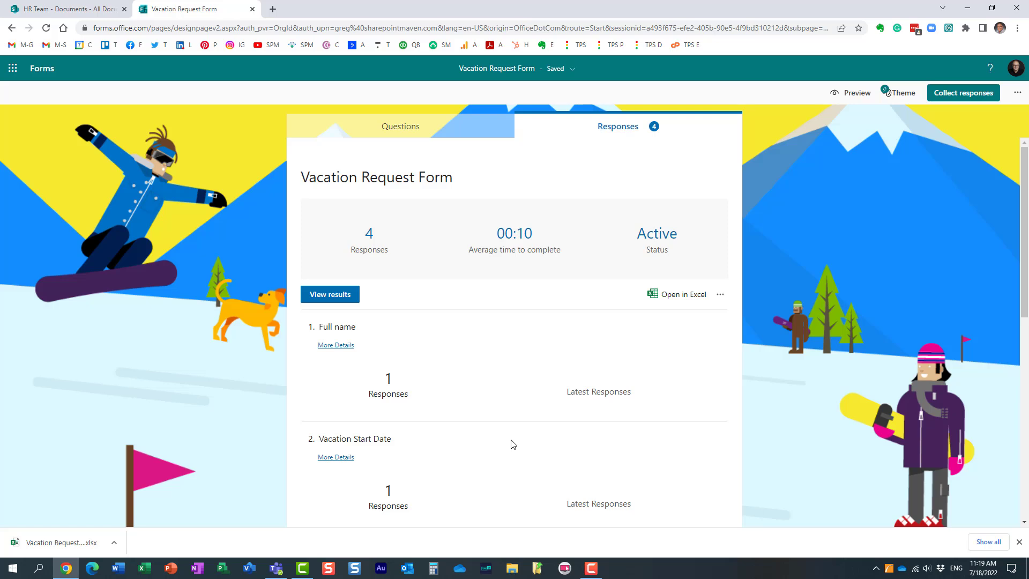
Start a new Forms for Excel survey in the HR Team library, naming it Onboarding.
left_click(48, 9)
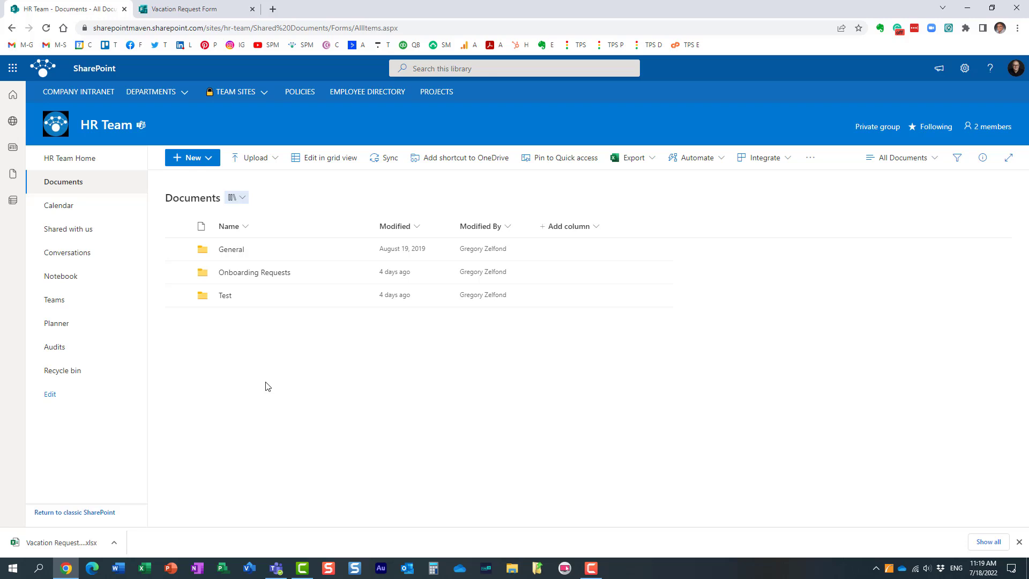
left_click(209, 163)
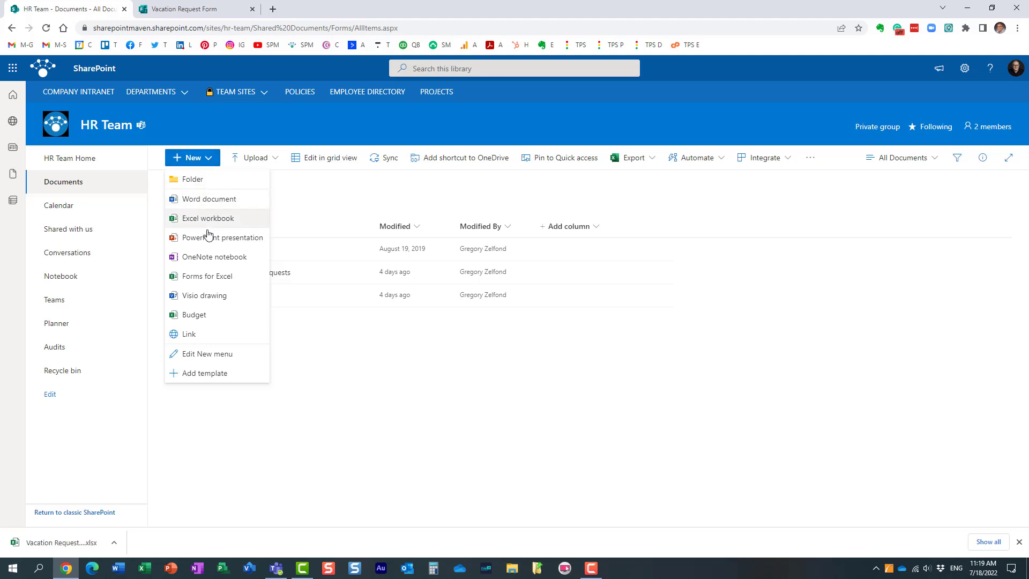
left_click(212, 280)
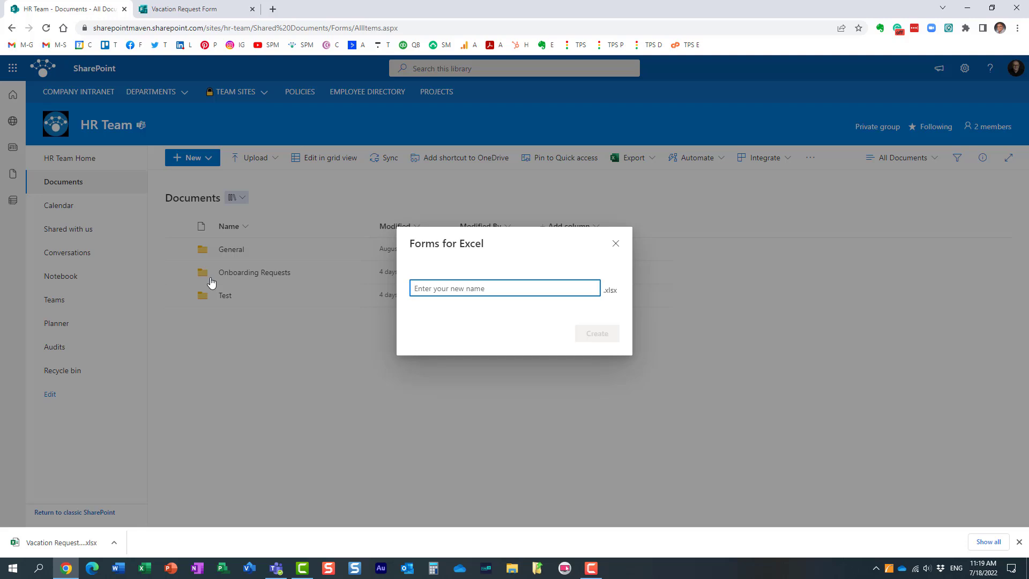
type("On")
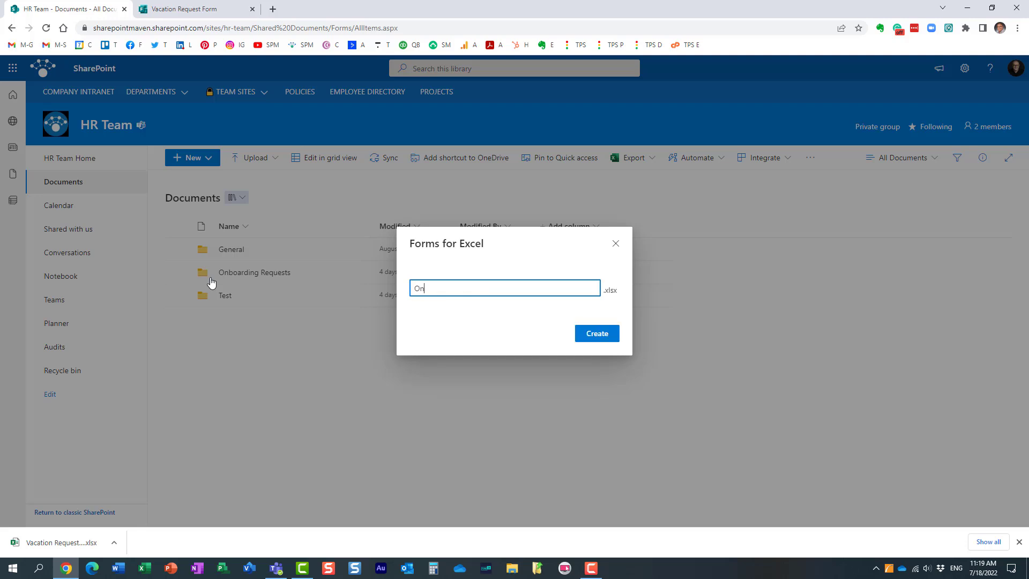
type("boarding")
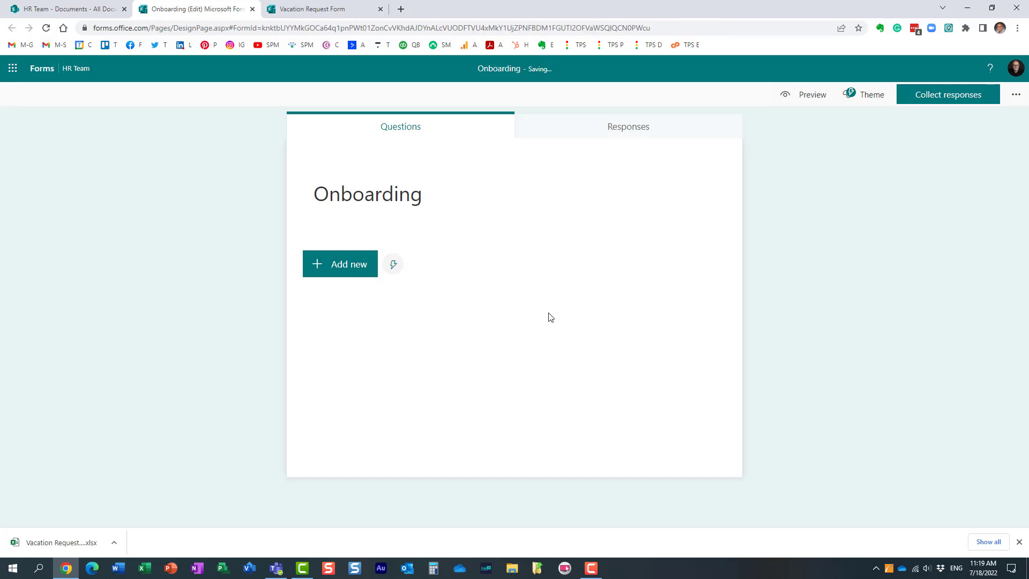
Add two text questions, 'Gull Name' and 'Your specialty', to the Onboarding form.
left_click(83, 9)
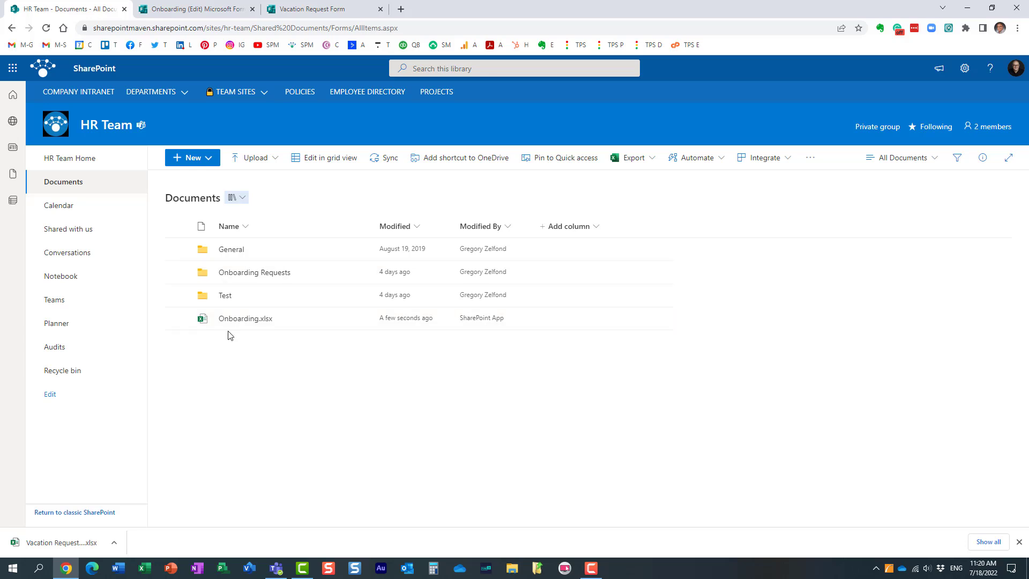
left_click(211, 10)
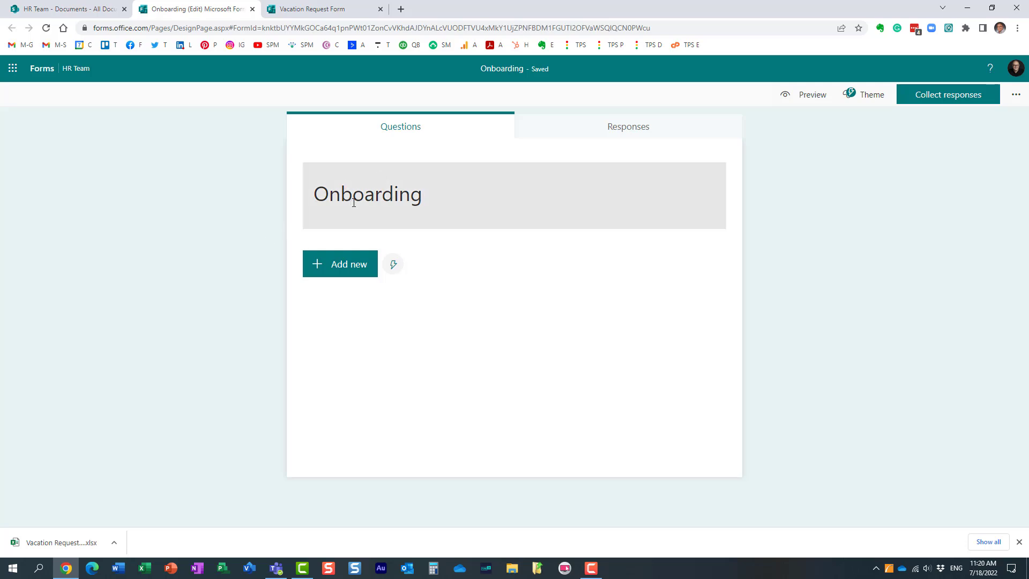
left_click(347, 268)
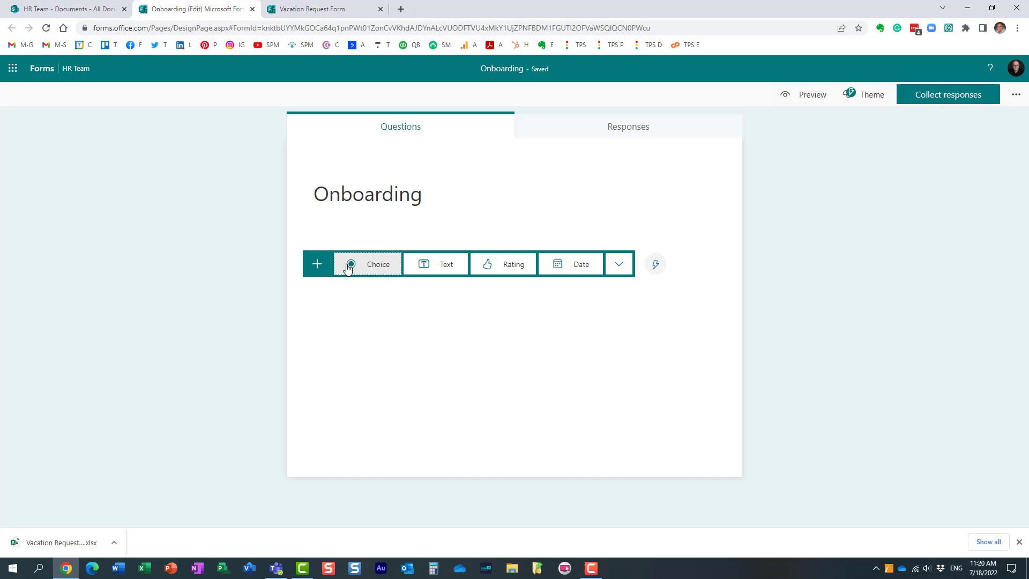
left_click(453, 268)
type("Gull Name")
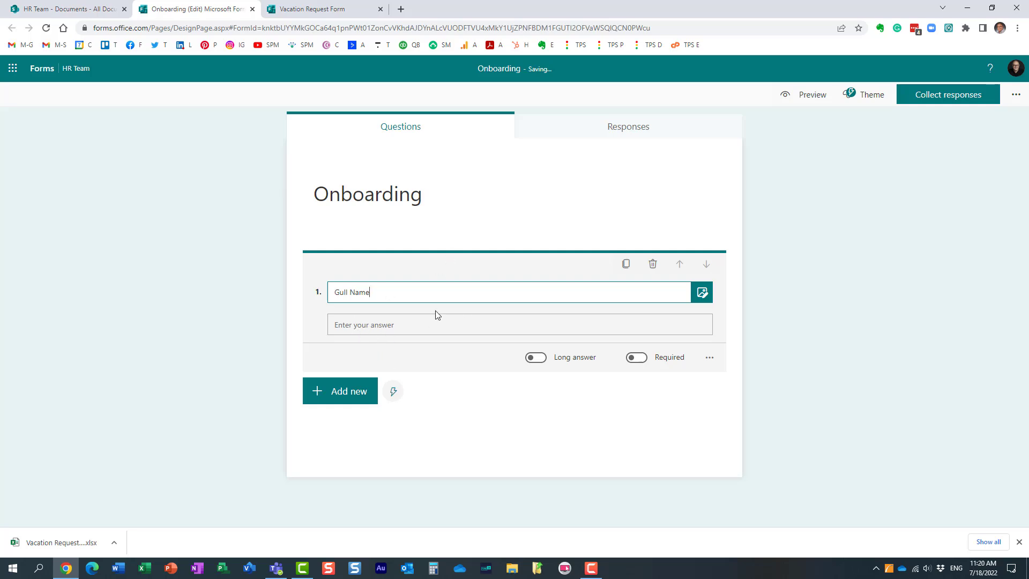
left_click(394, 394)
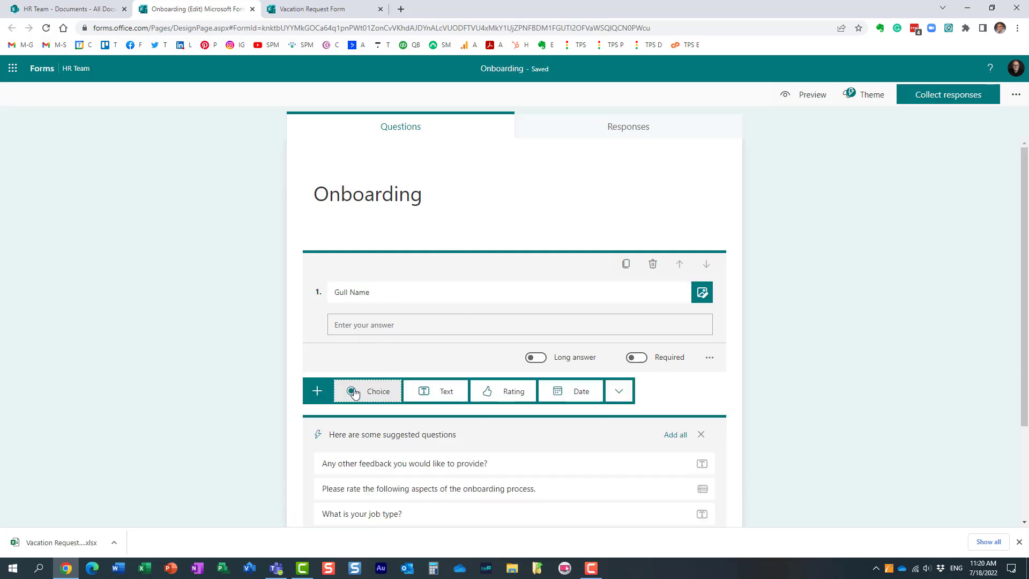
left_click(433, 396)
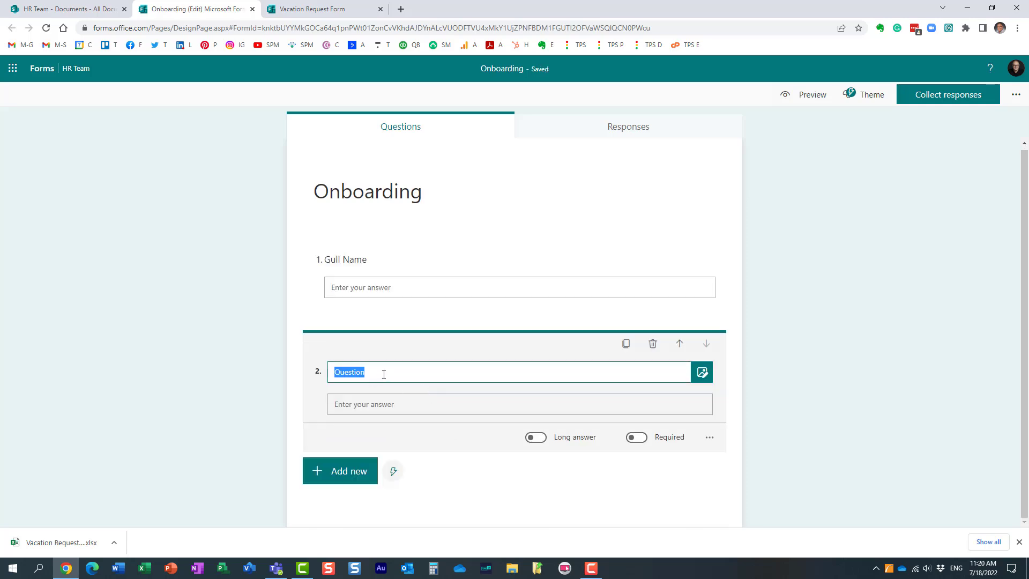
type("Your spec i")
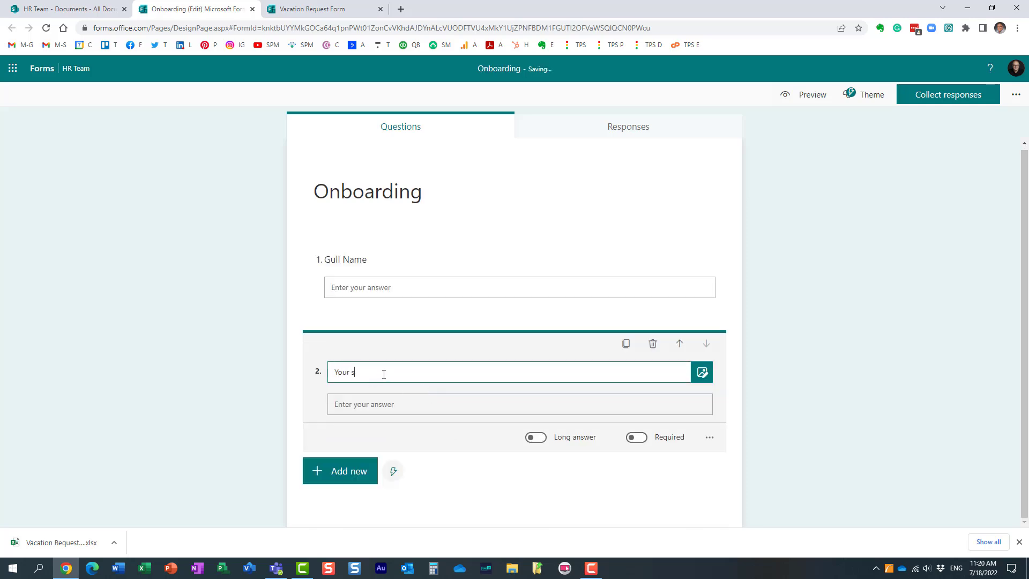
key("BackSpace")
key("BackSpace")
type("ialty")
Copy the Onboarding form's response link and load it in a new browser tab.
left_click(947, 97)
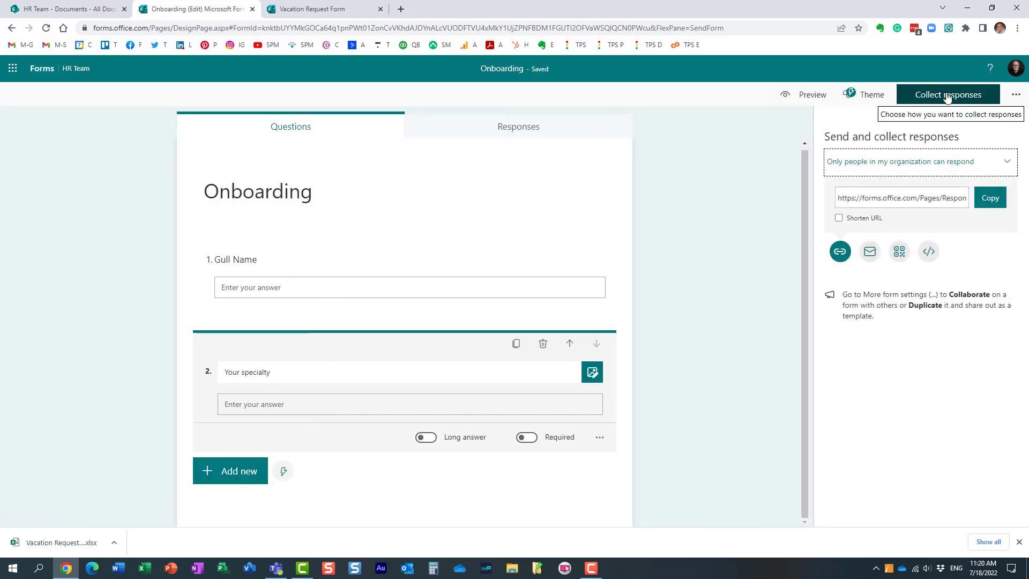
left_click(988, 206)
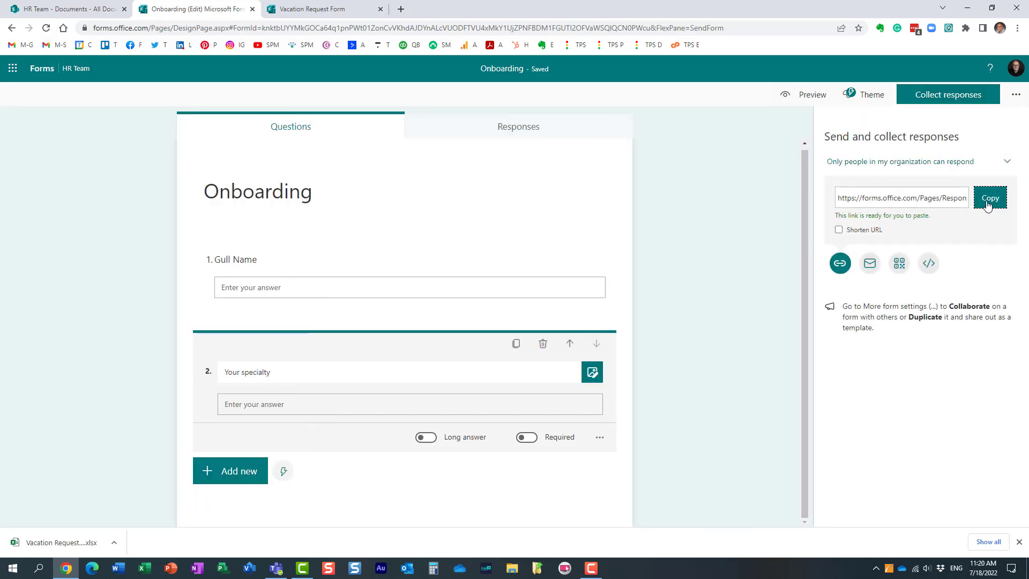
left_click(401, 10)
key("ctrl+v")
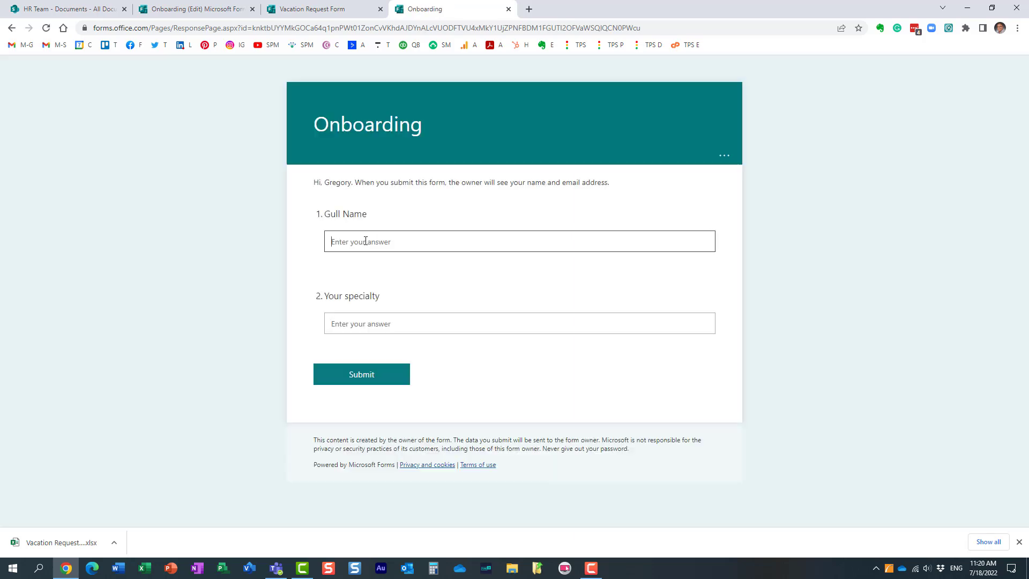
Submit a test response answering 'Test' to both questions, then return to the HR Team library.
type("Test")
left_click(349, 328)
type("Test")
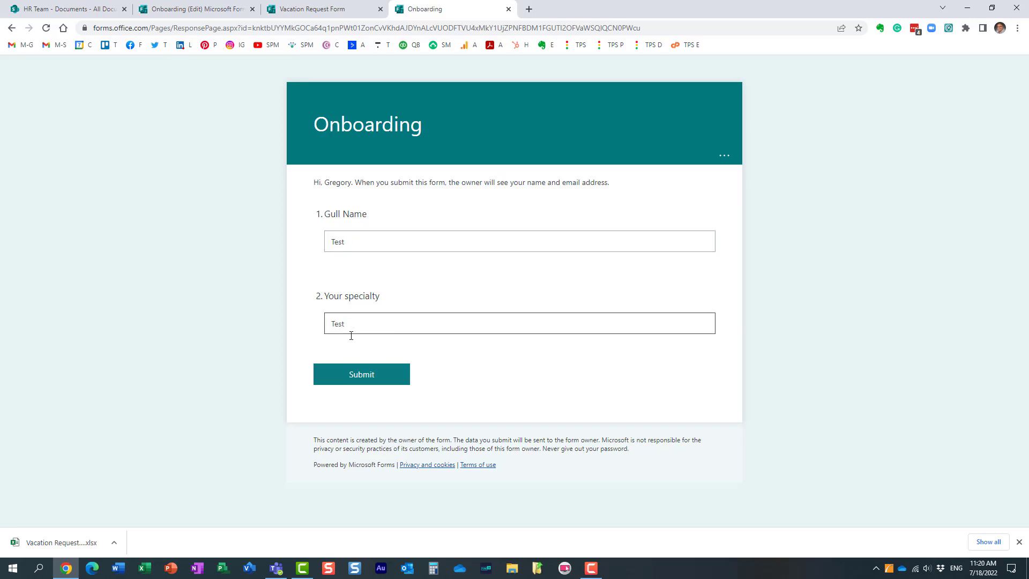
left_click(357, 374)
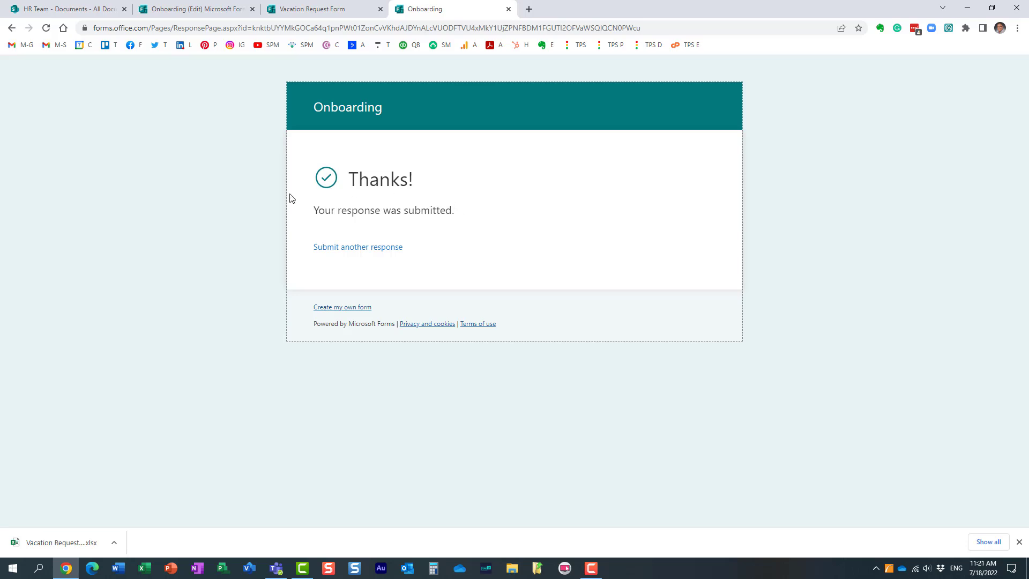
left_click(100, 9)
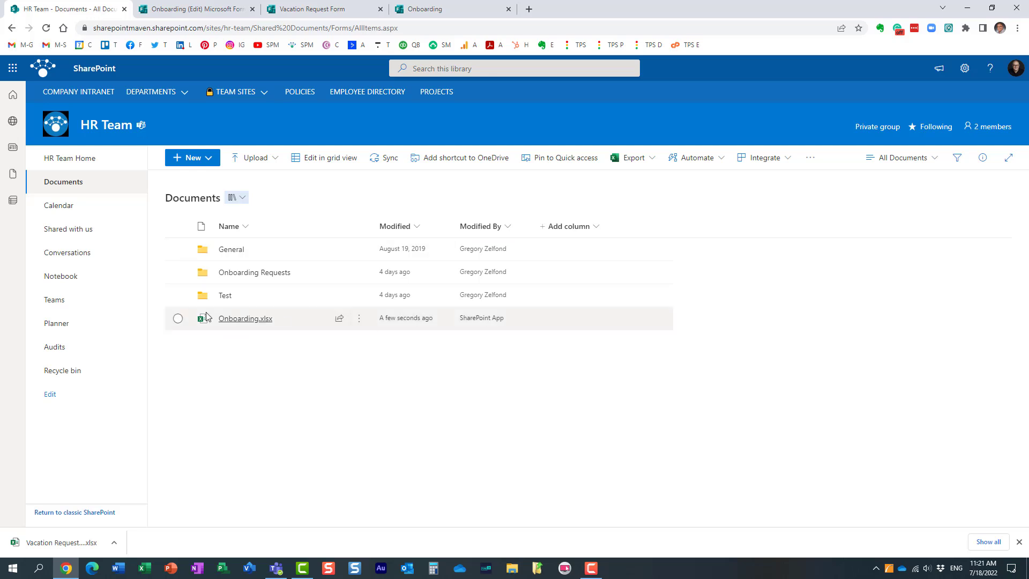
mouse_move(251, 328)
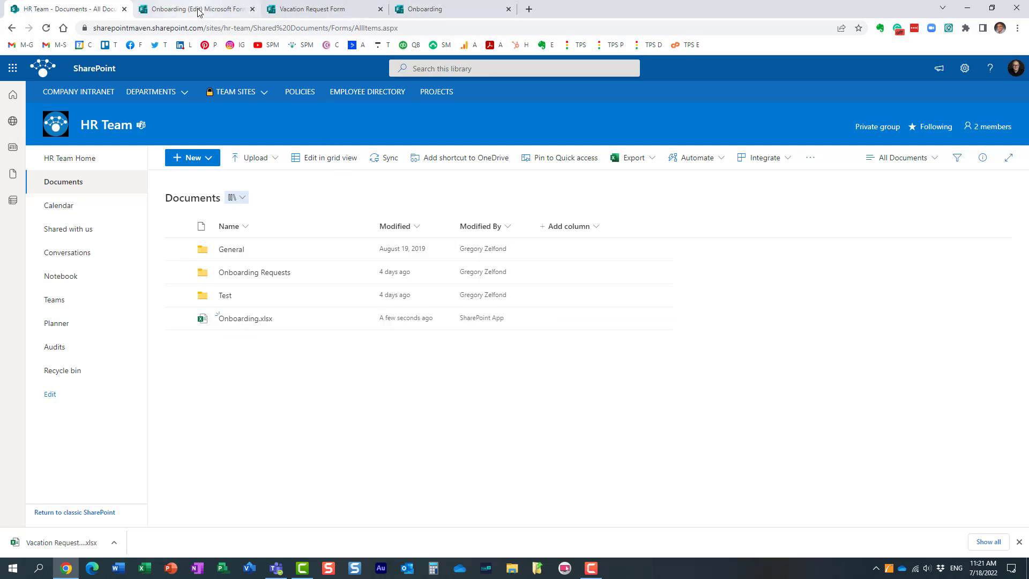
Export the Vacation Request Form responses to a workbook again, then go back to the HR Team library.
left_click(314, 11)
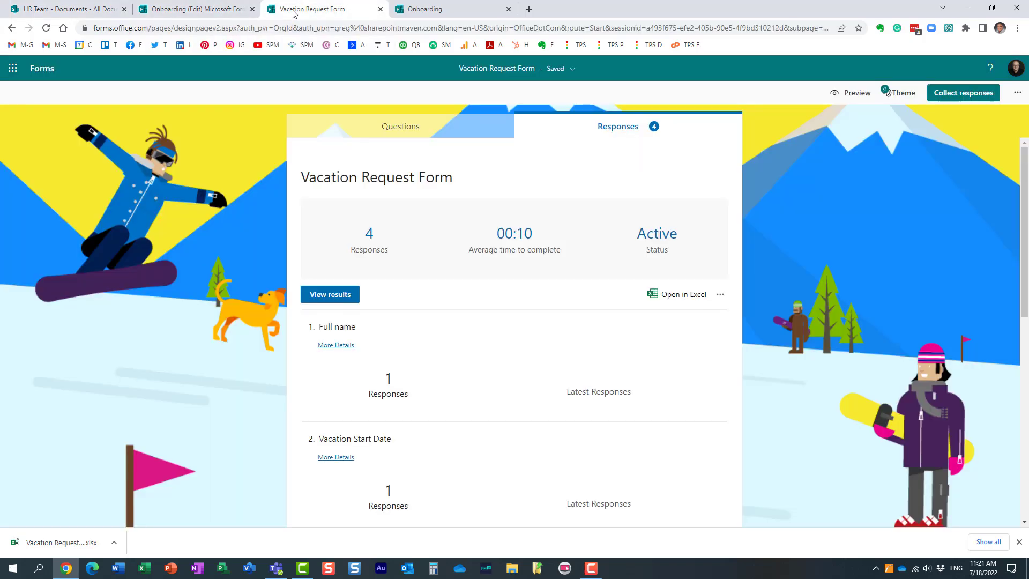
left_click(438, 12)
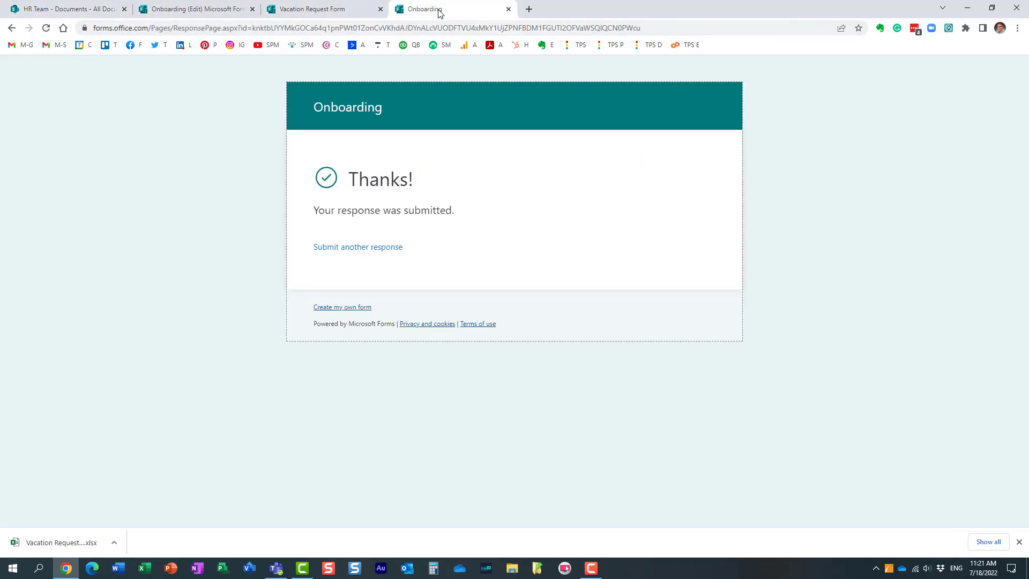
left_click(338, 10)
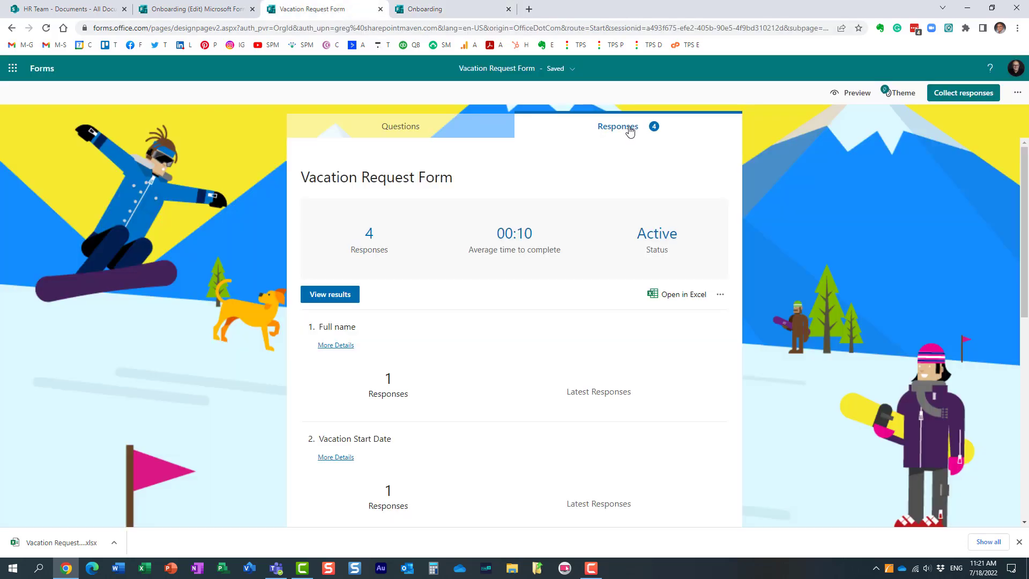
left_click(673, 299)
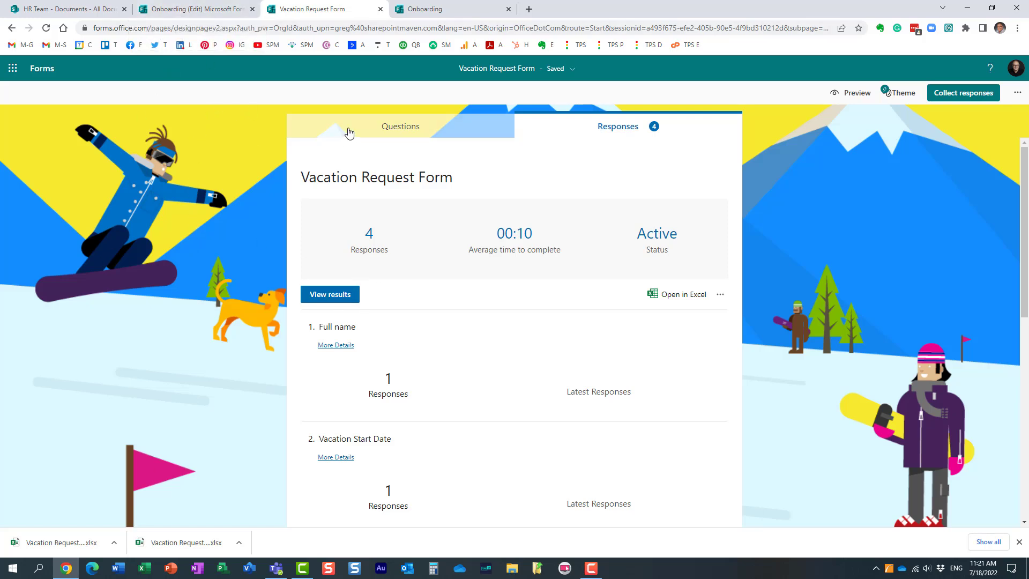
left_click(420, 13)
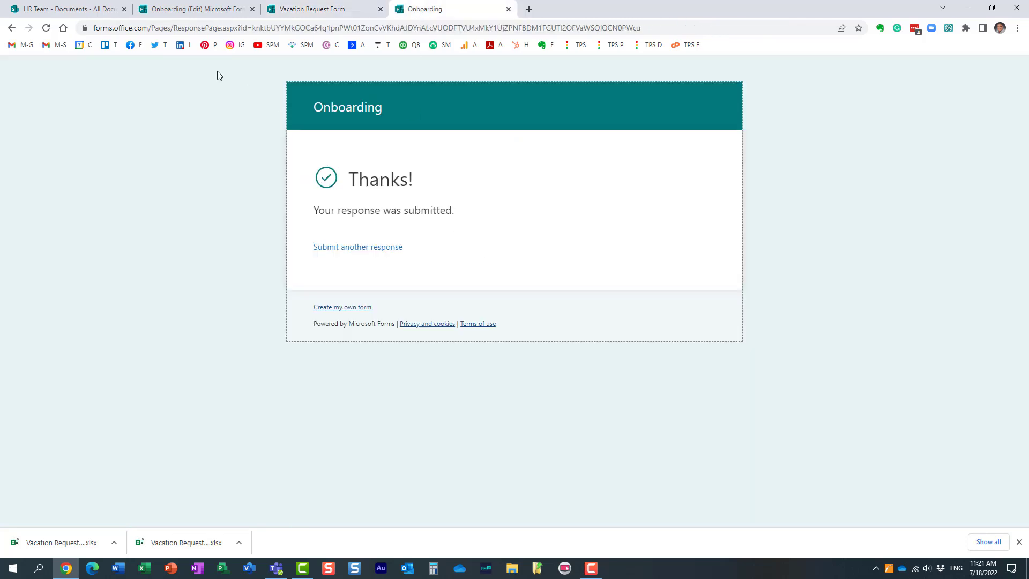
left_click(96, 15)
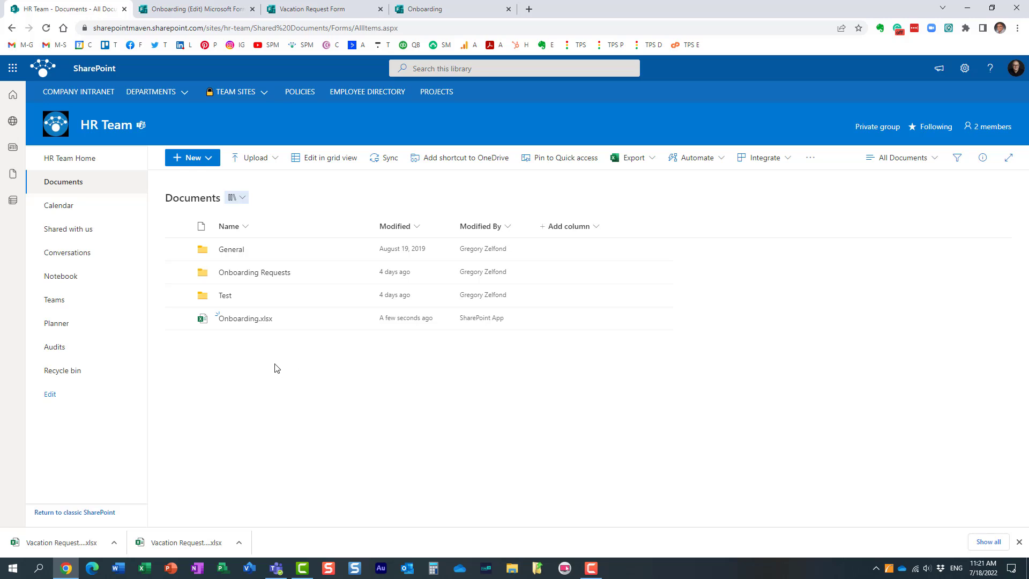
Open Onboarding.xlsx from the HR Team documents library in Excel for the web.
mouse_move(252, 322)
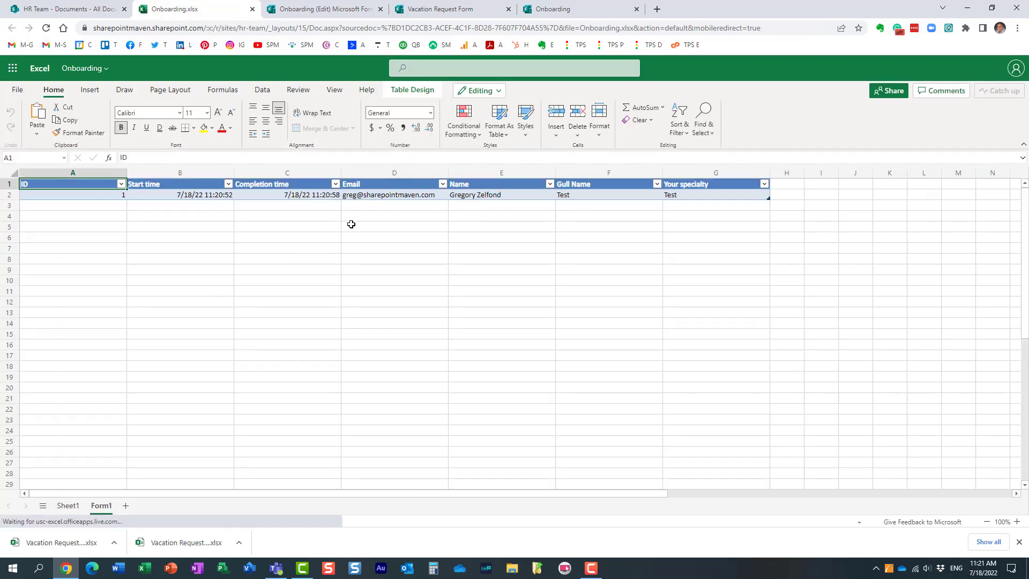
Select the Form1 headers and the Test response row (A1:G2), then return to the library.
left_click(366, 214)
key("Home")
key("Up")
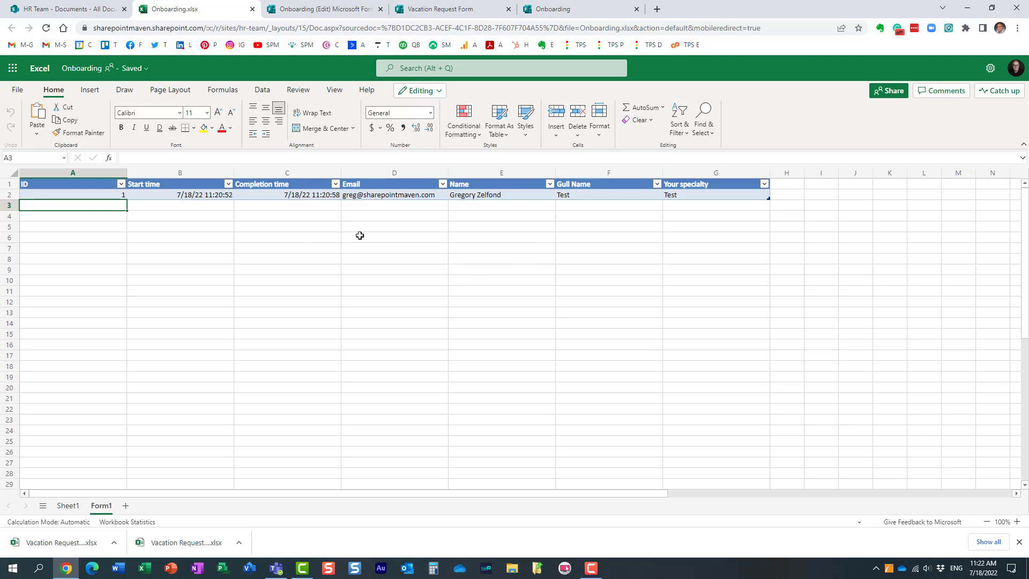
left_click_drag(100, 184, 682, 202)
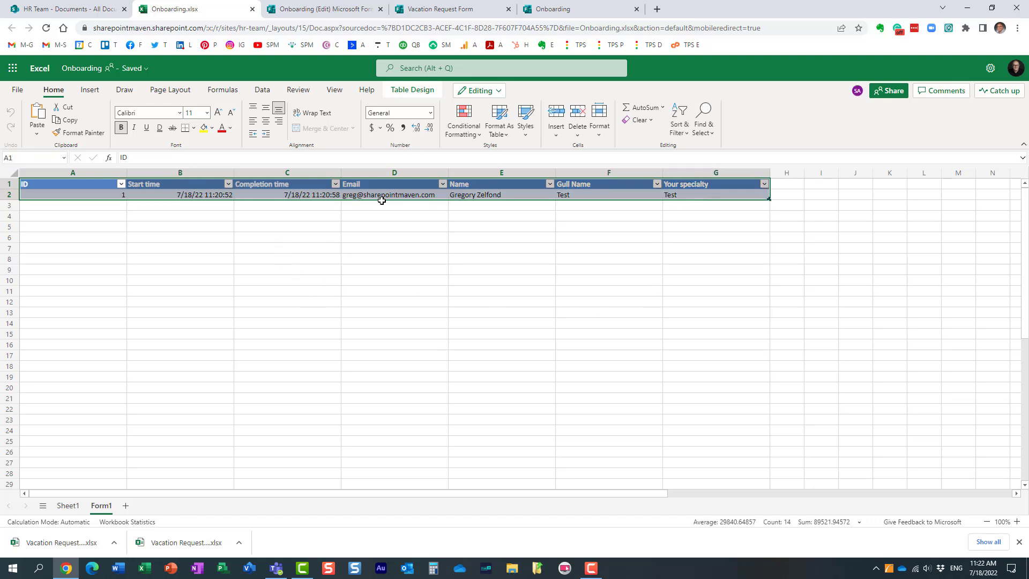
left_click(78, 11)
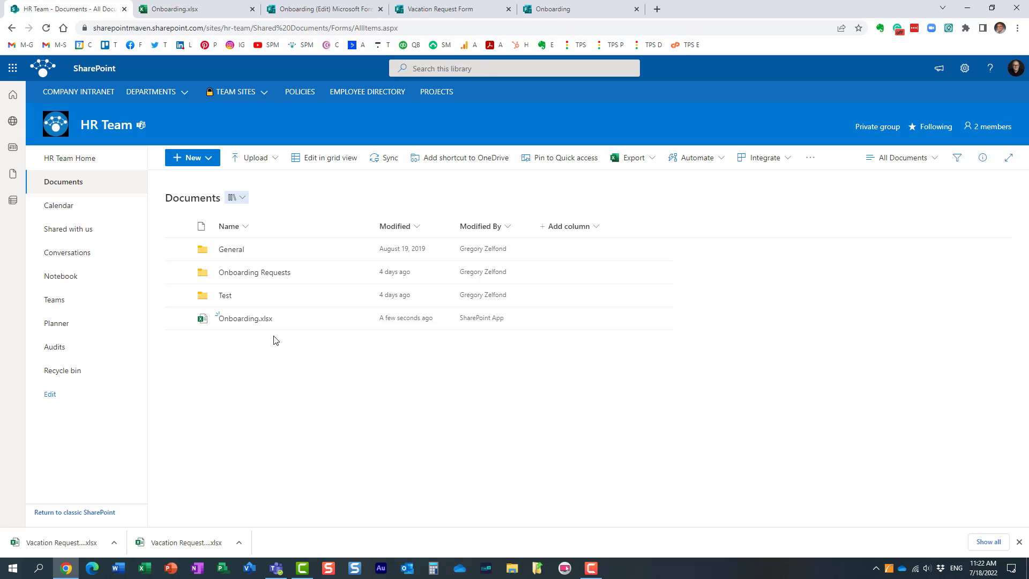
left_click(199, 157)
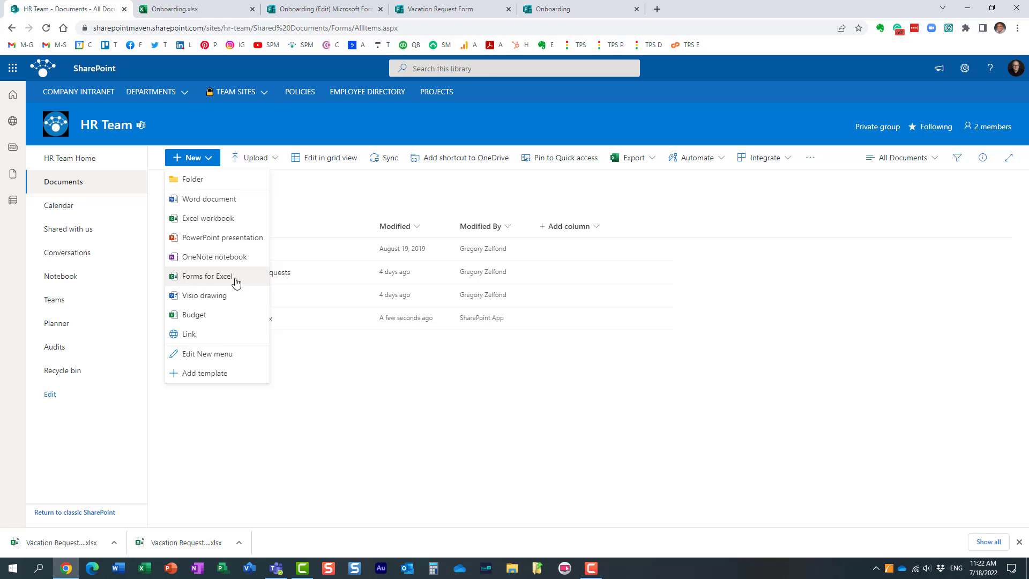
left_click(385, 127)
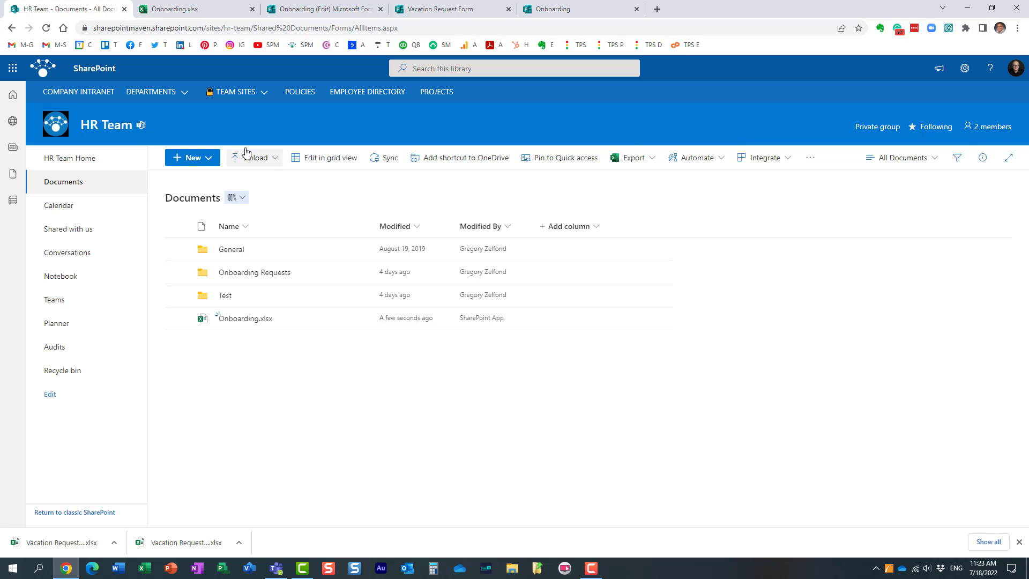
Open the Accounting site's Documents library and check the item types in its New menu.
mouse_move(151, 93)
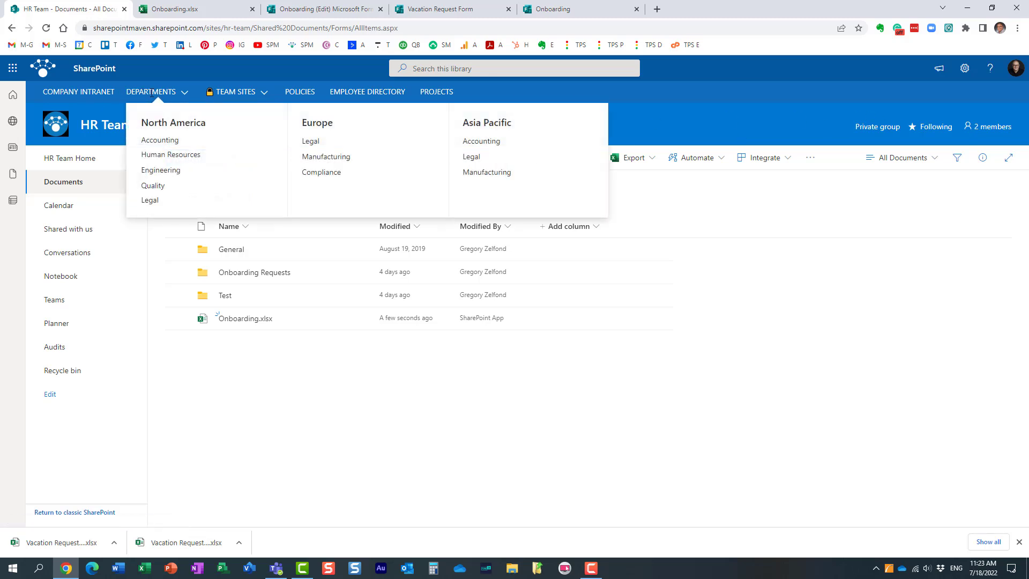
left_click(161, 140)
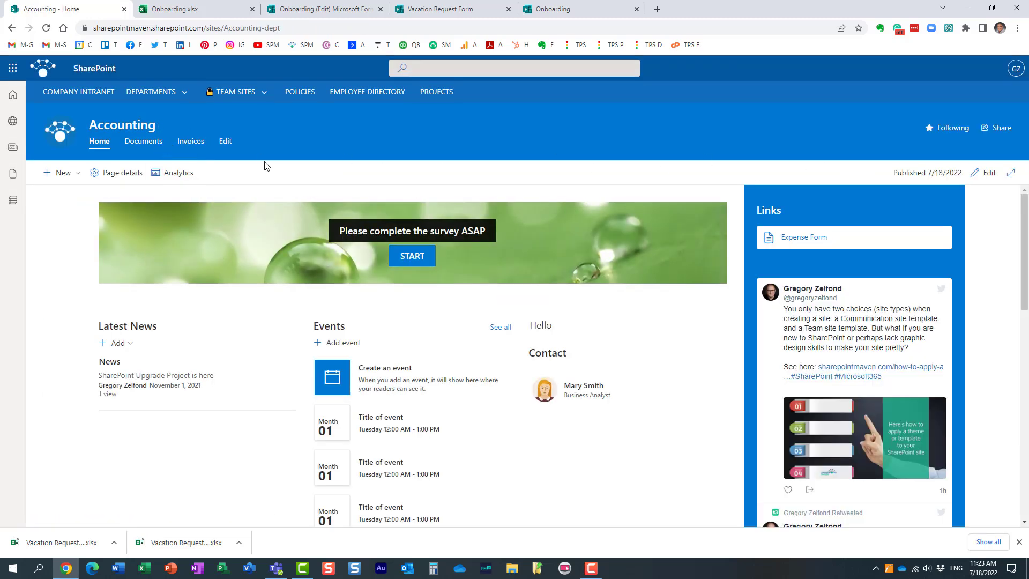
left_click(150, 145)
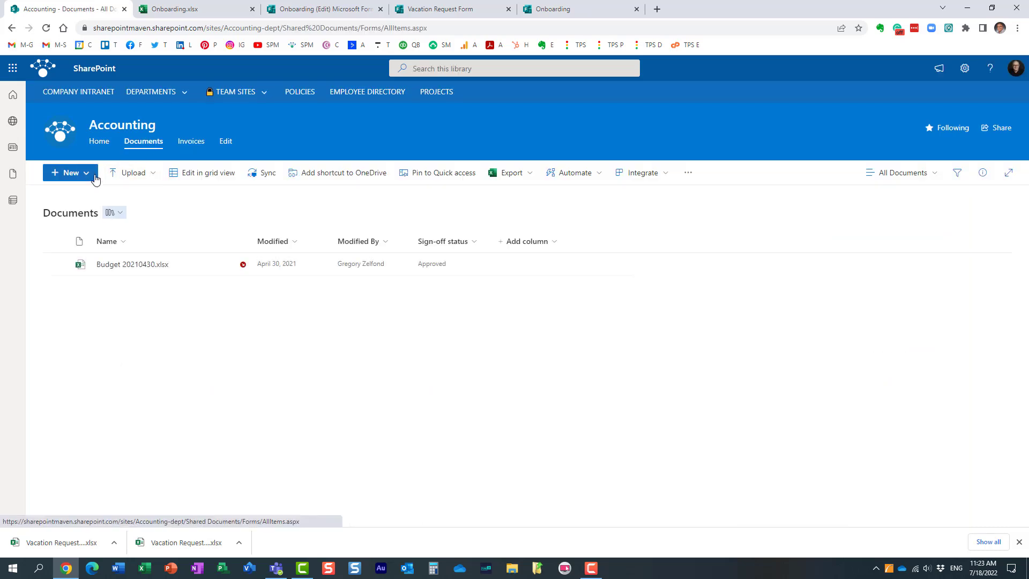
left_click(86, 173)
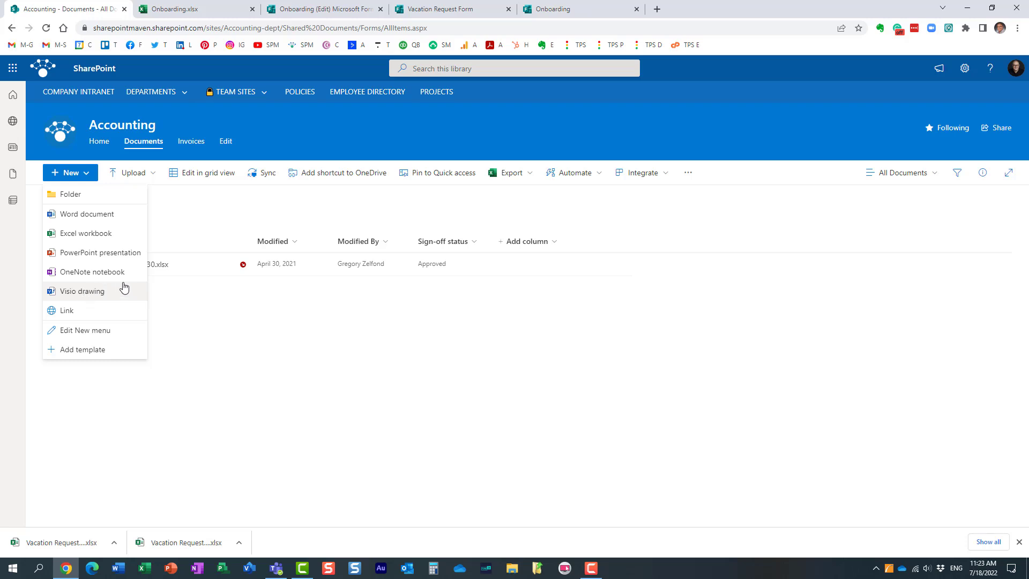
left_click(325, 131)
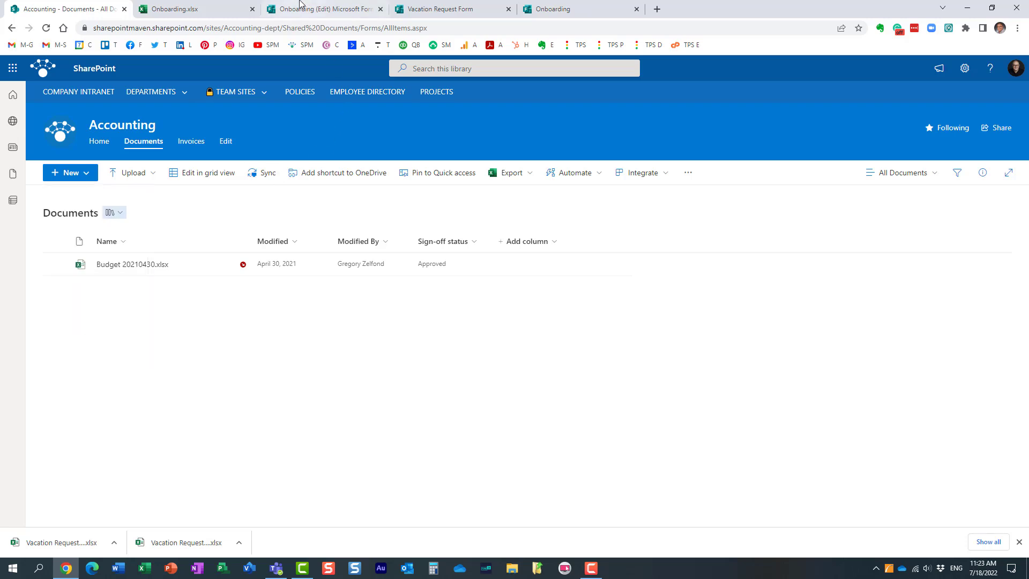
Open the Forms home page and show the actions for the Onboarding and Vacation Request forms.
left_click(276, 10)
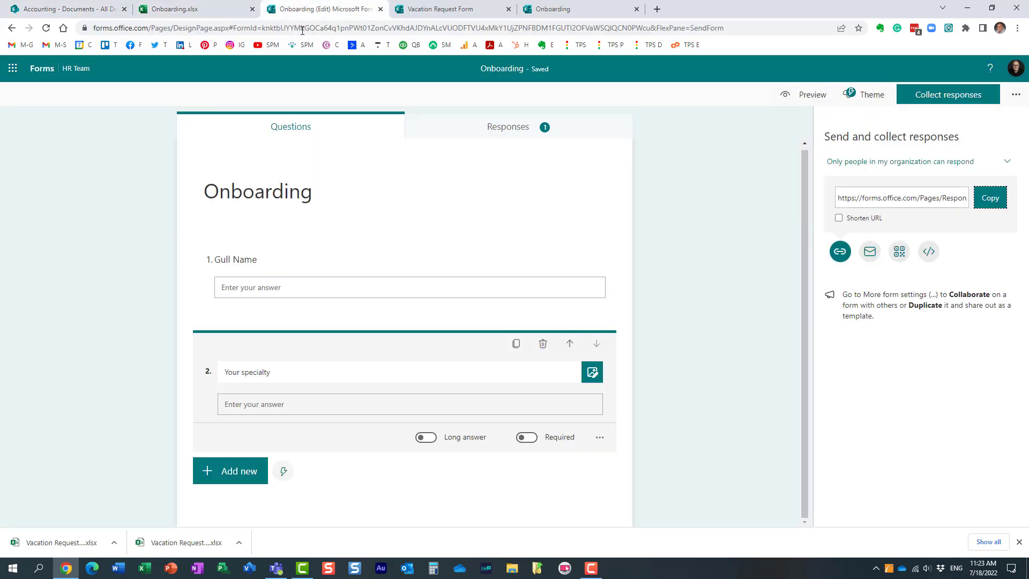
left_click(13, 68)
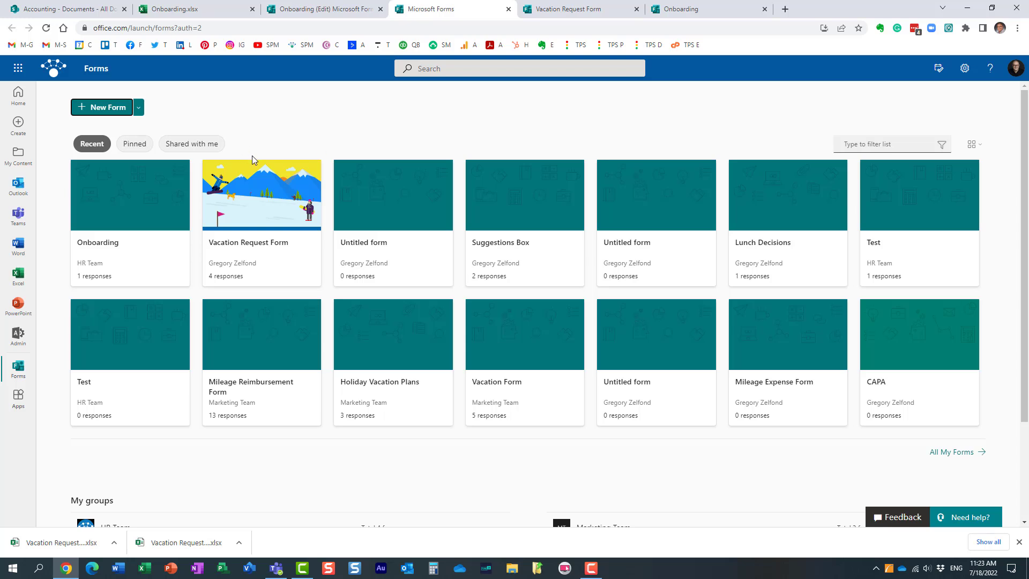
left_click(178, 261)
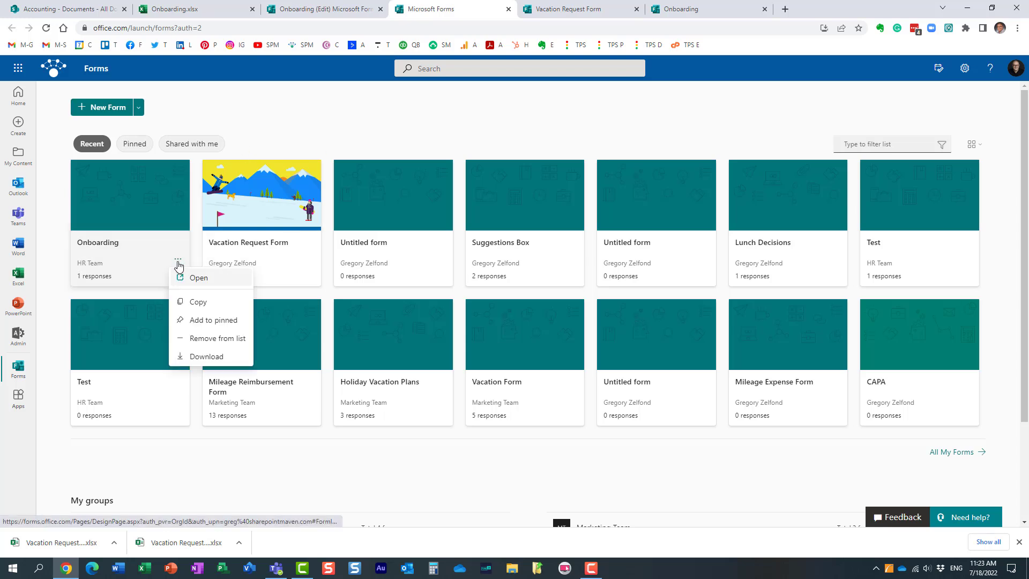
left_click(310, 262)
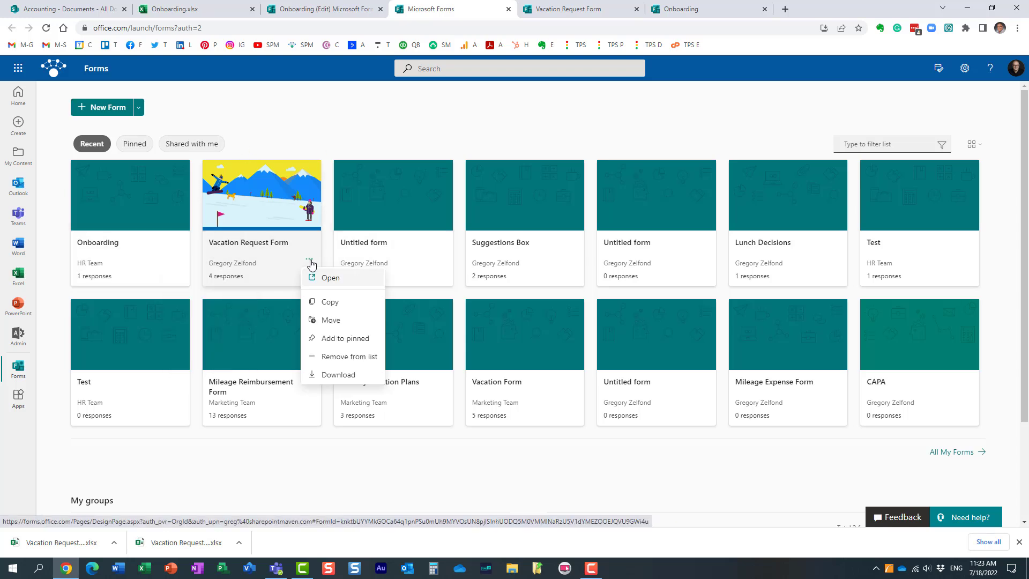
left_click(326, 324)
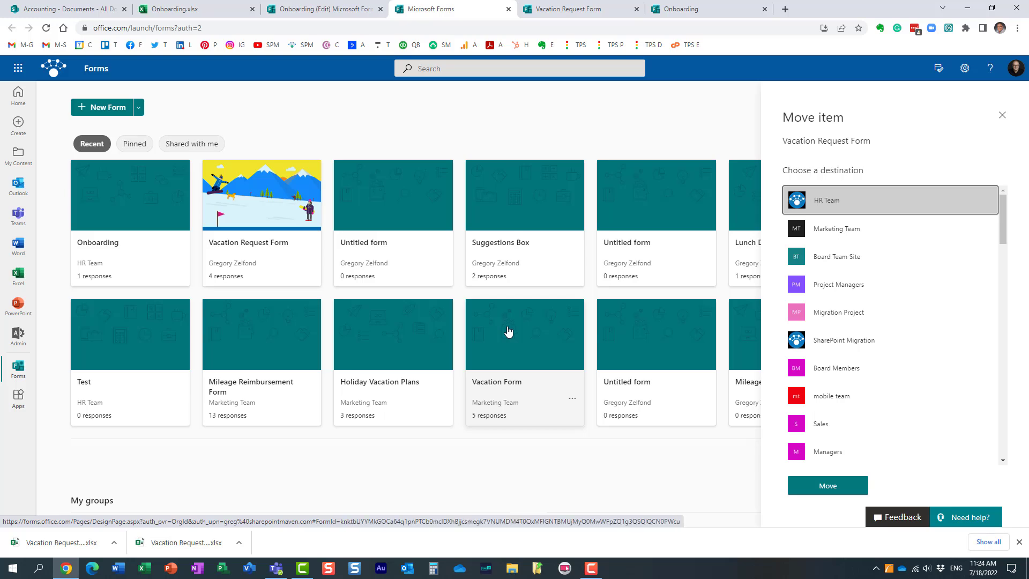
left_click(1001, 118)
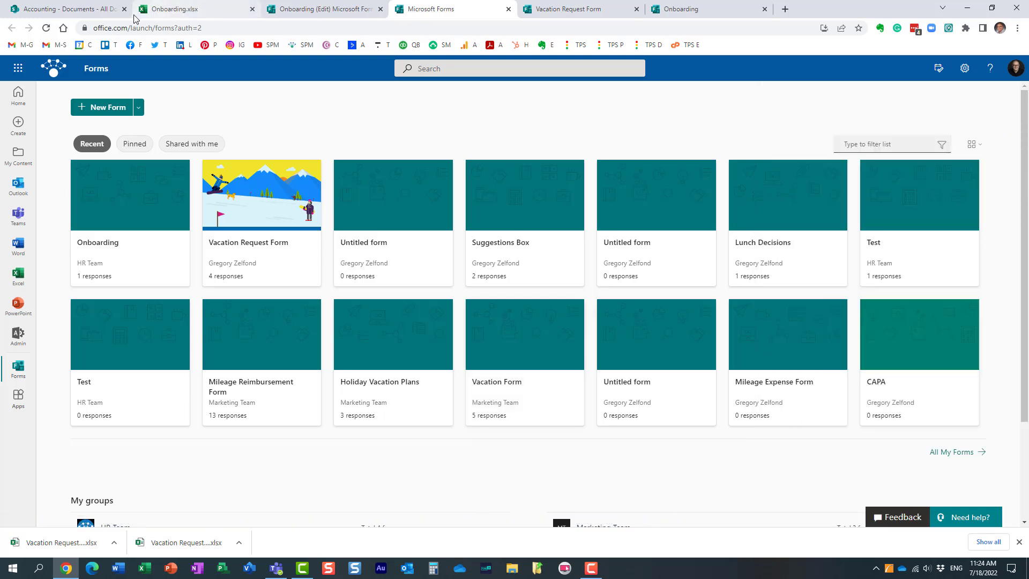
Return to the Accounting SharePoint tab and navigate through Team Sites to the HR site.
left_click(86, 11)
mouse_move(267, 101)
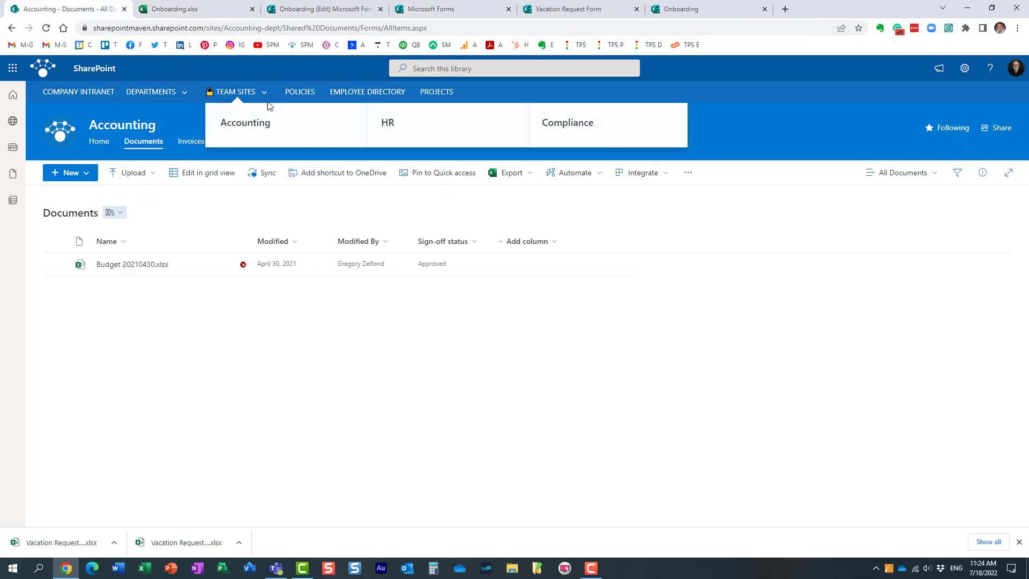
left_click(381, 124)
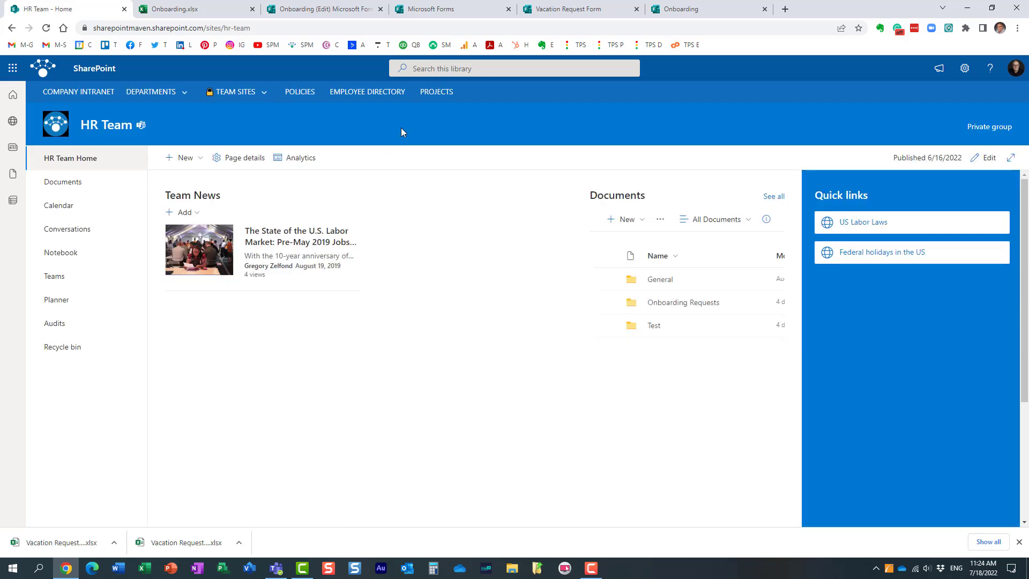